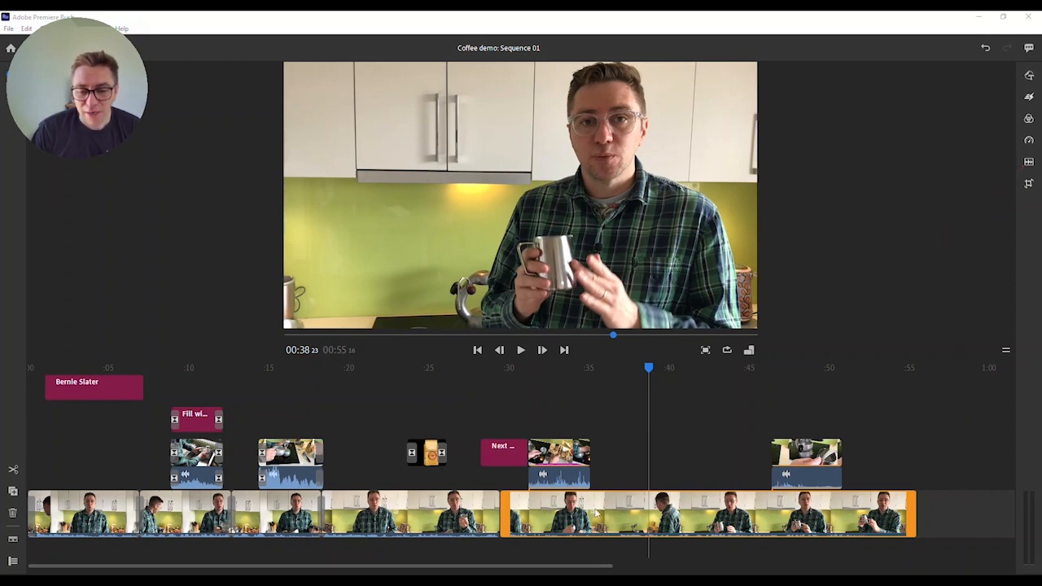
Move the playhead through the talking clip to about 0:39
click(530, 521)
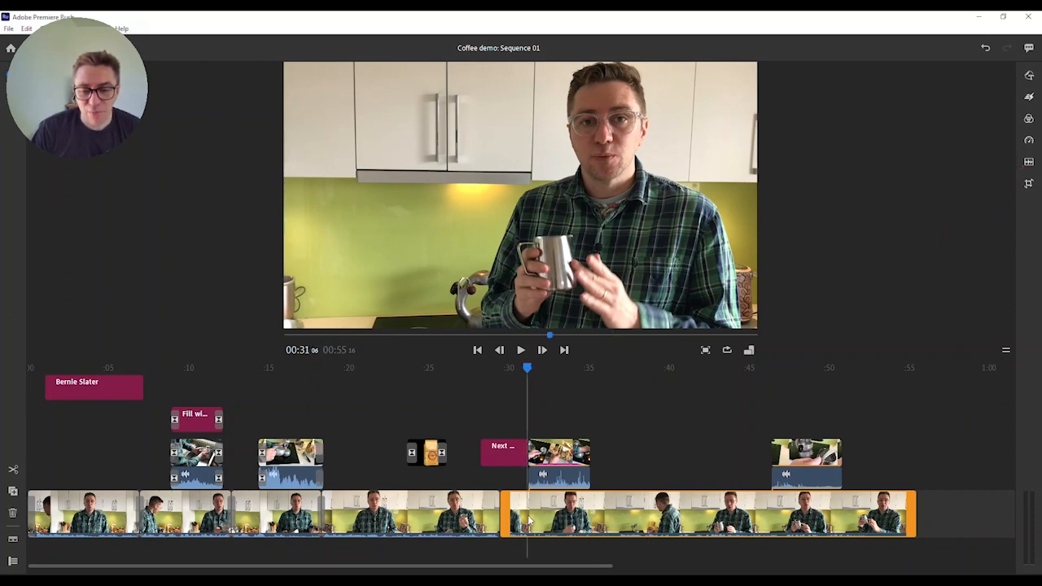
click(583, 519)
click(664, 513)
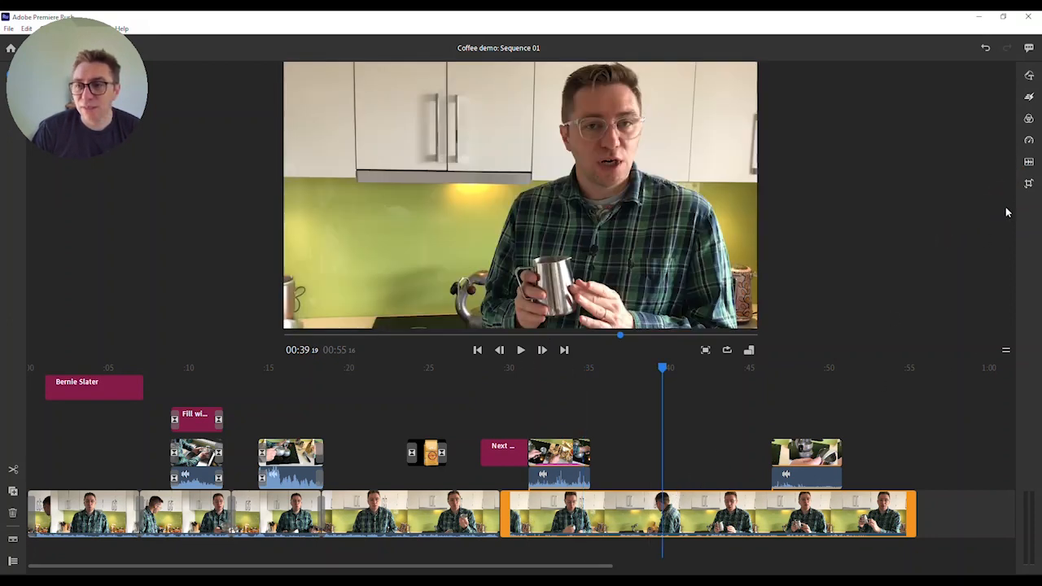
Show the talking clip's audio settings: clip volume 55, audio type Voice
click(1029, 163)
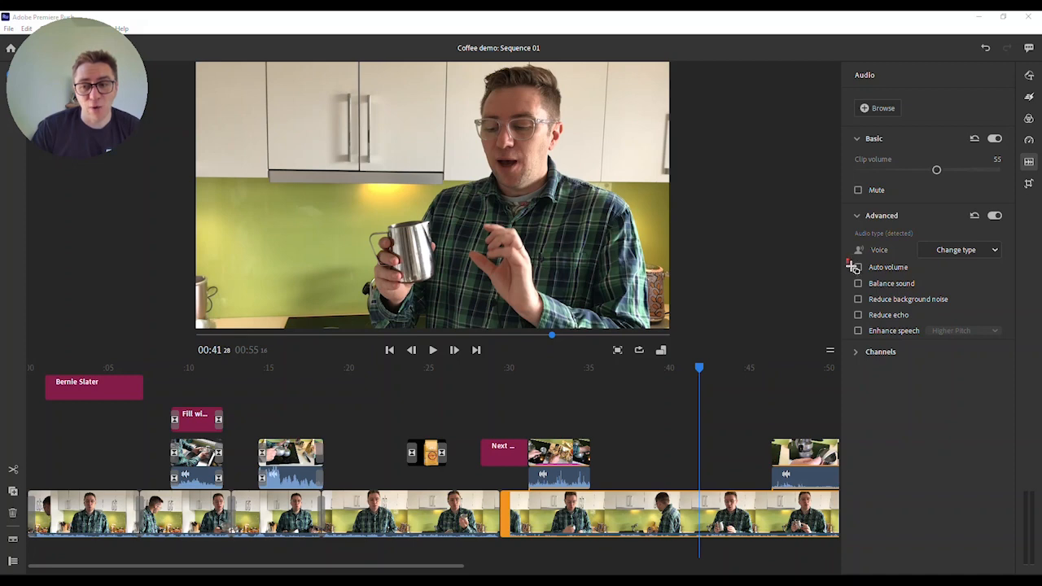
drag(847, 260, 915, 278)
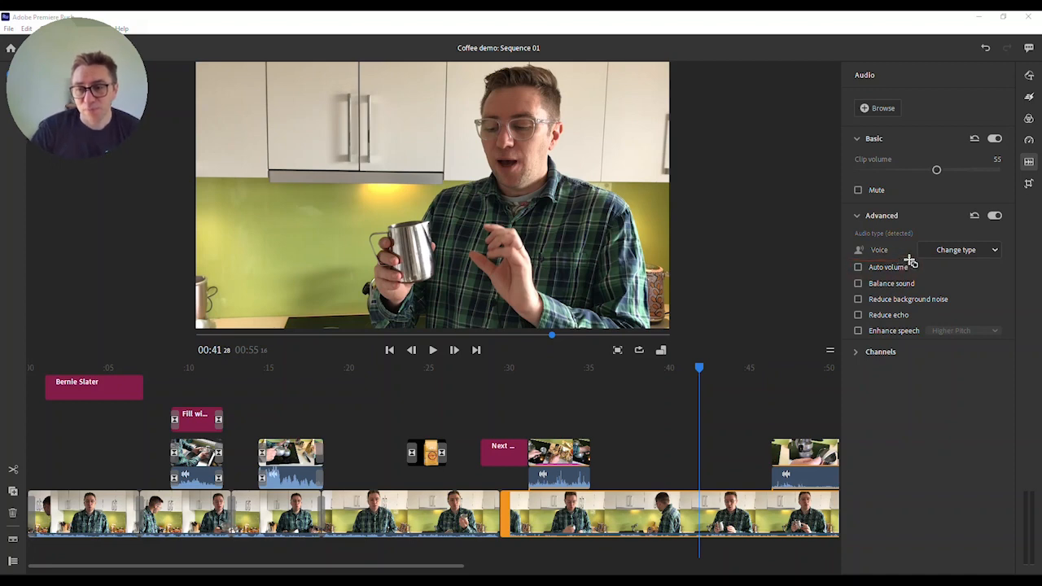
mouse_move(847, 228)
mouse_down()
mouse_move(884, 259)
mouse_move(976, 277)
mouse_move(1012, 264)
mouse_up()
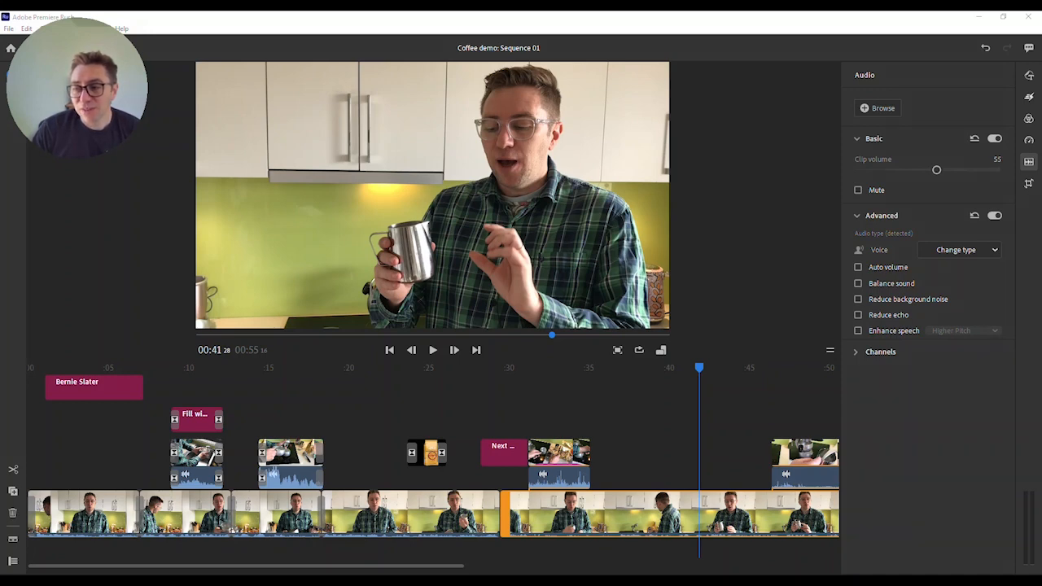
Keep the audio type as Voice, turn on Auto volume, and enable Lower Pitch speech enhancement
click(995, 251)
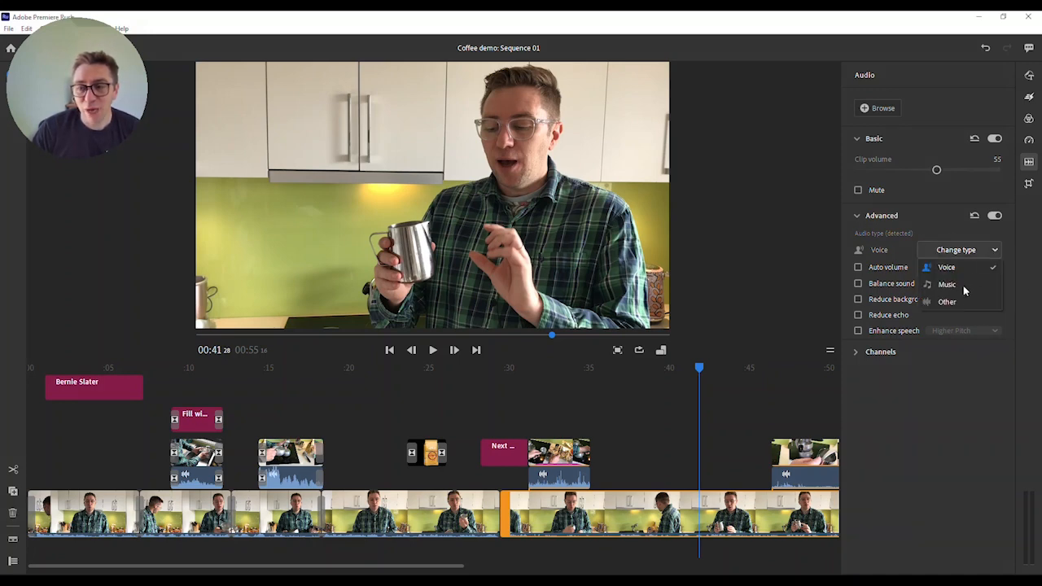
click(994, 252)
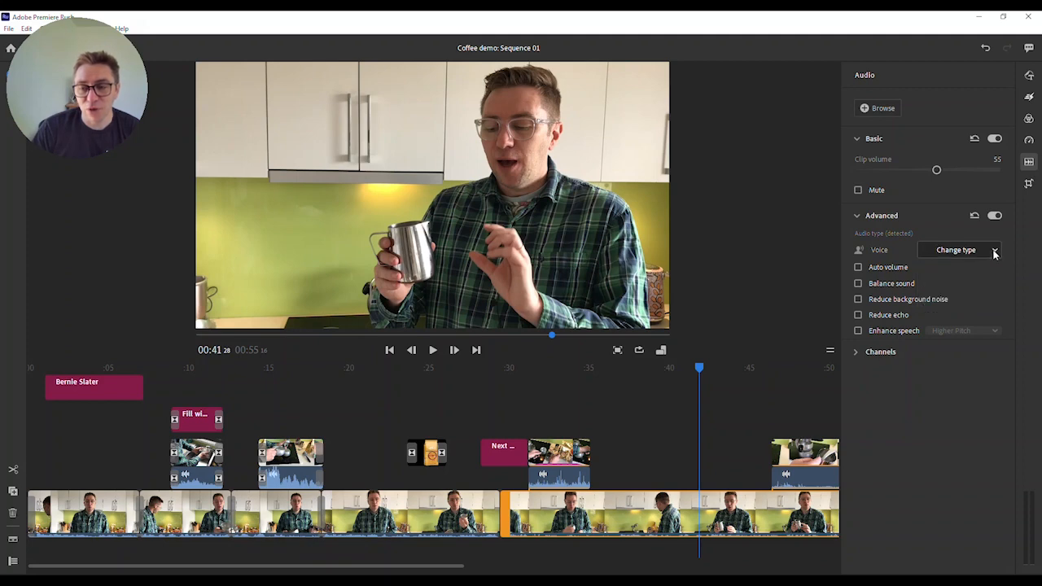
click(858, 267)
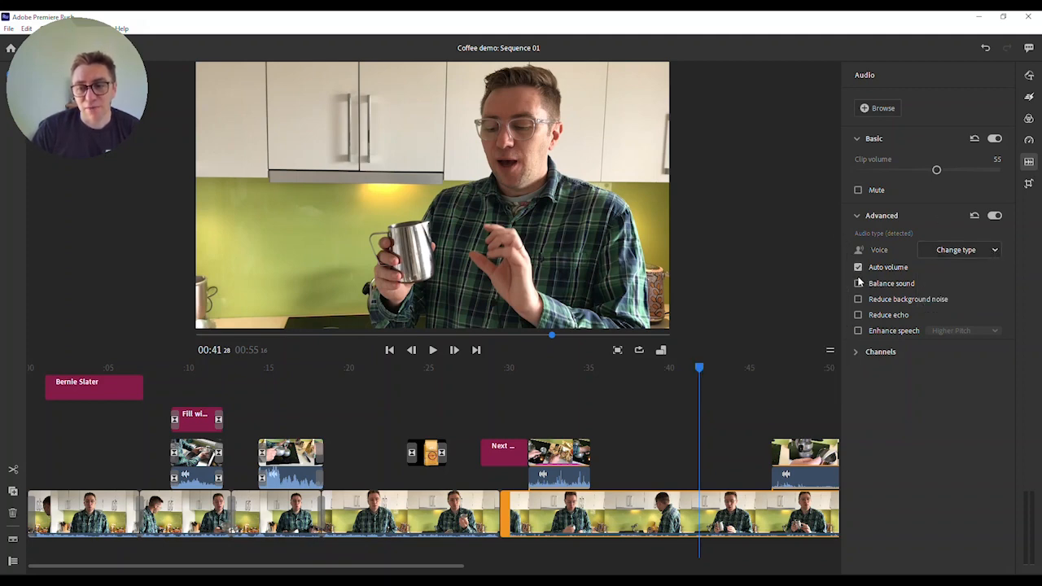
click(858, 331)
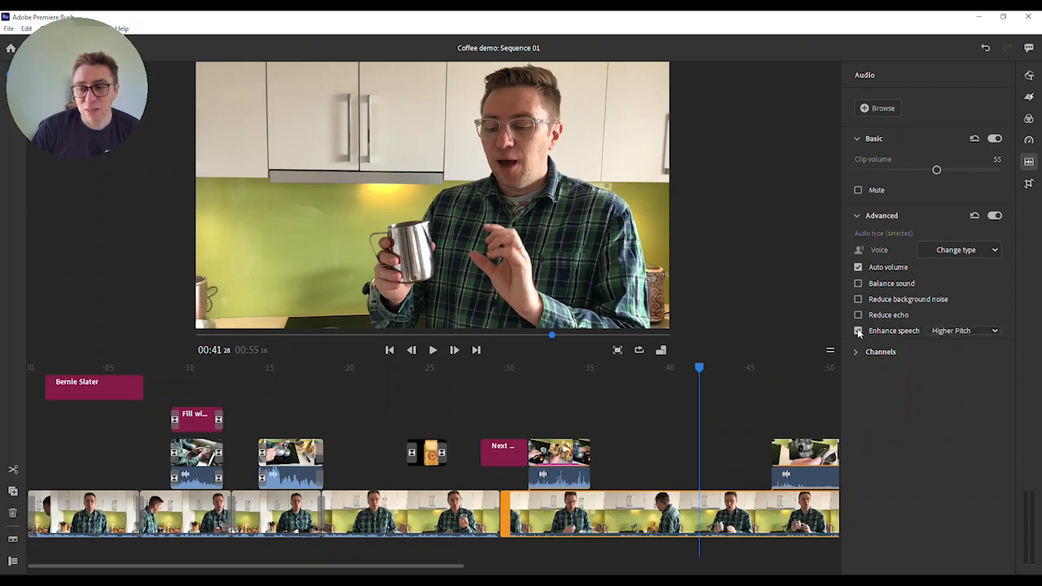
click(994, 332)
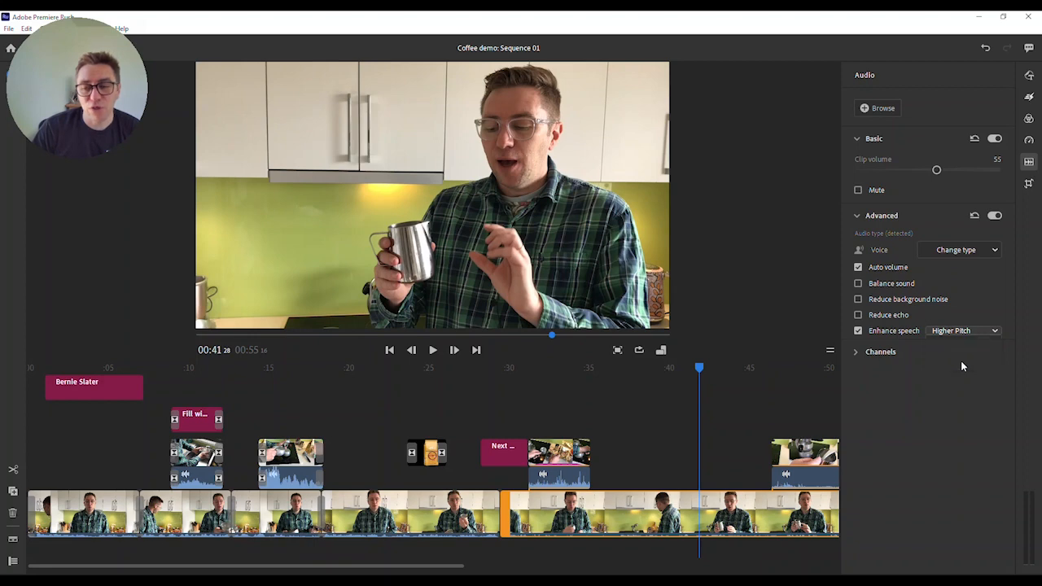
mouse_move(934, 320)
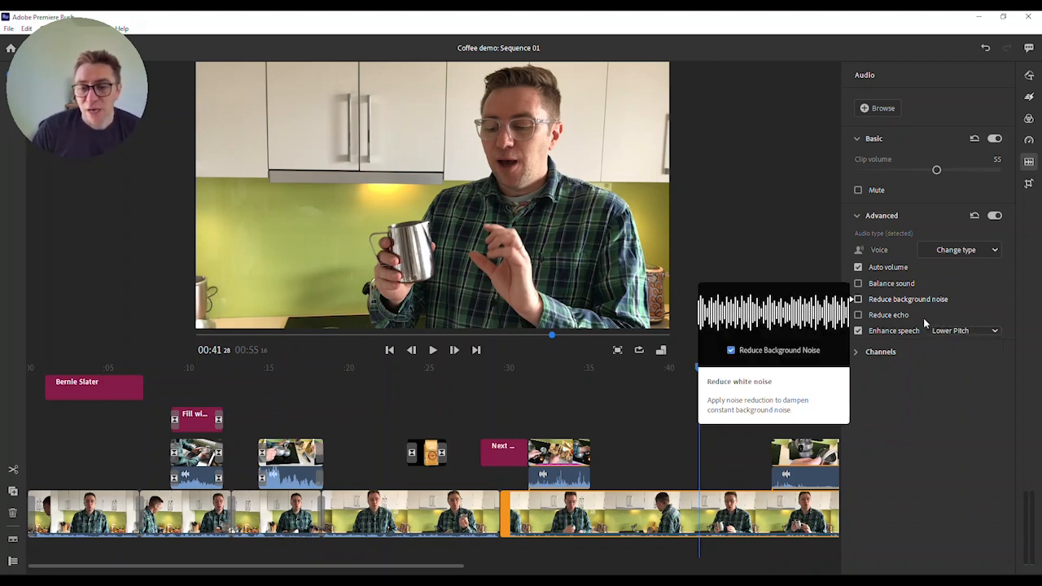
Enable background noise reduction at 50, Balance sound, and echo reduction at intensity 45
click(857, 299)
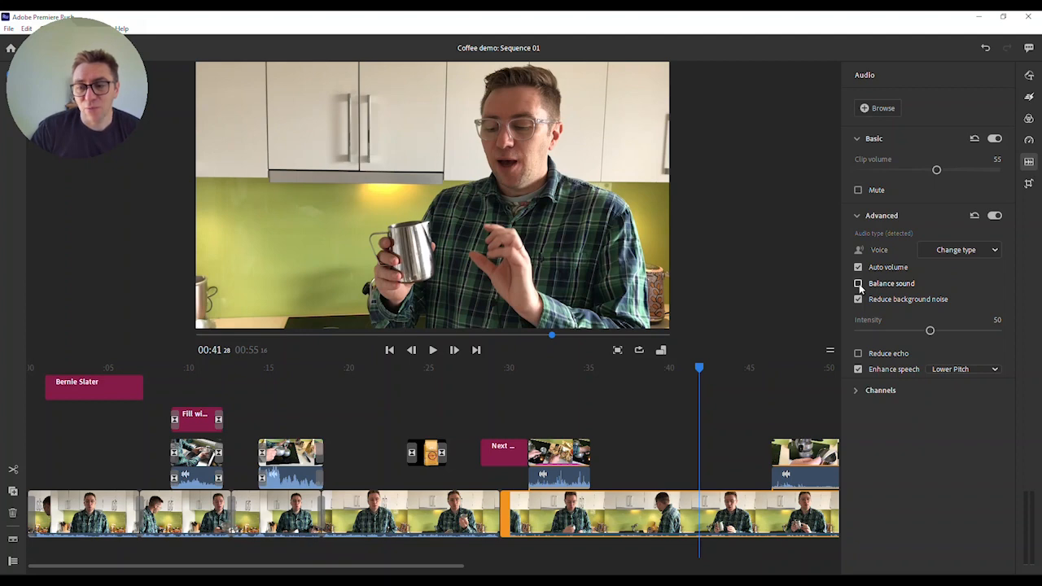
click(859, 284)
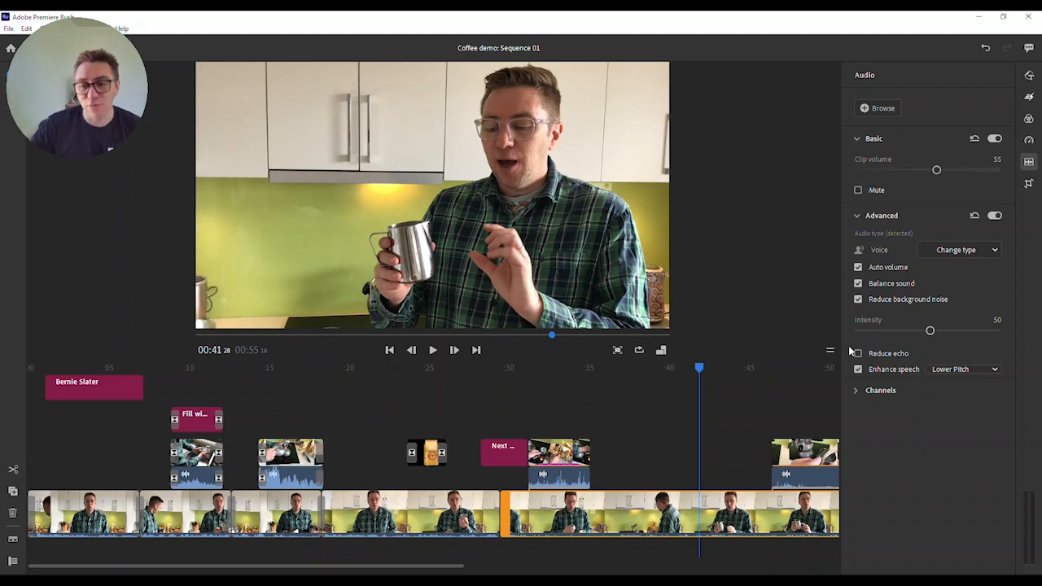
click(858, 354)
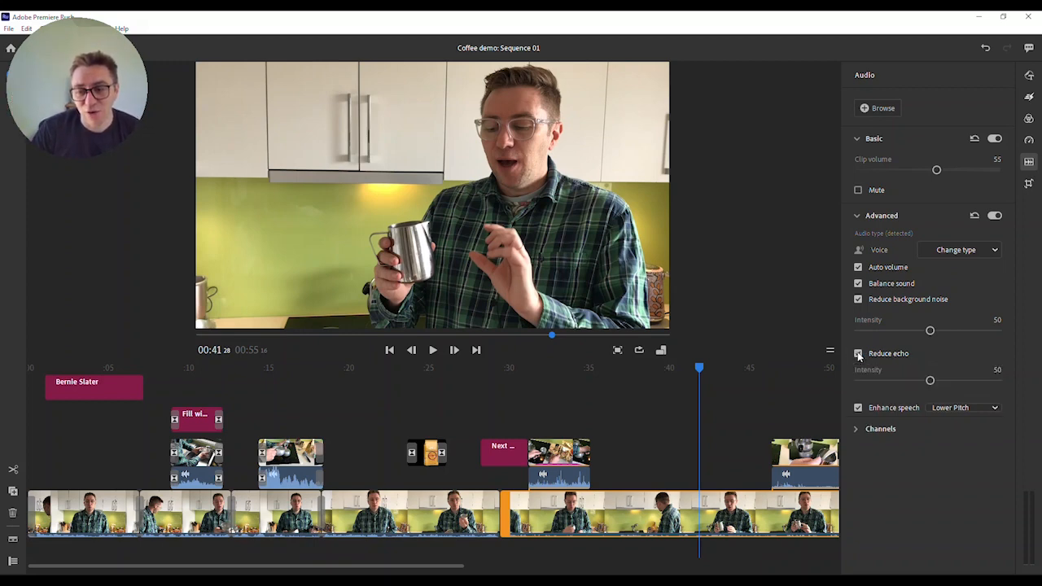
mouse_move(931, 381)
mouse_down()
mouse_move(951, 384)
mouse_move(923, 387)
mouse_up()
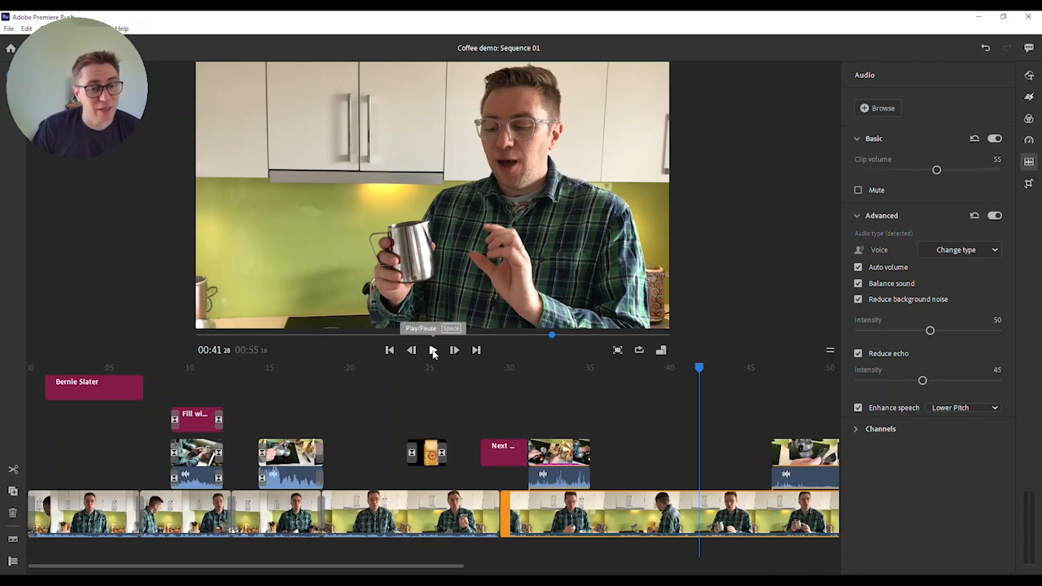
Play the clip to hear the cleaned-up audio, then scrub back to about 0:43
click(434, 352)
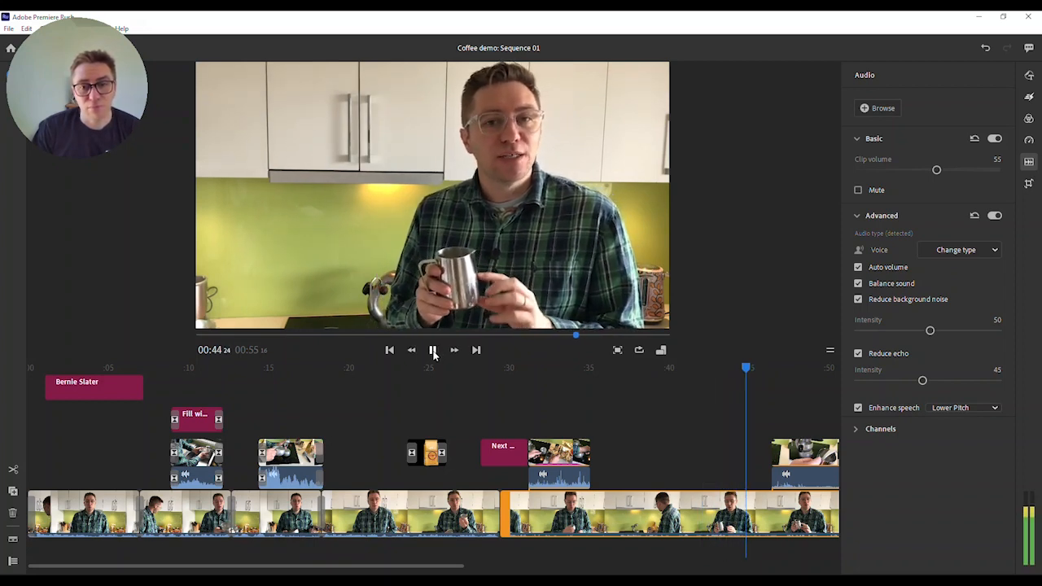
click(434, 352)
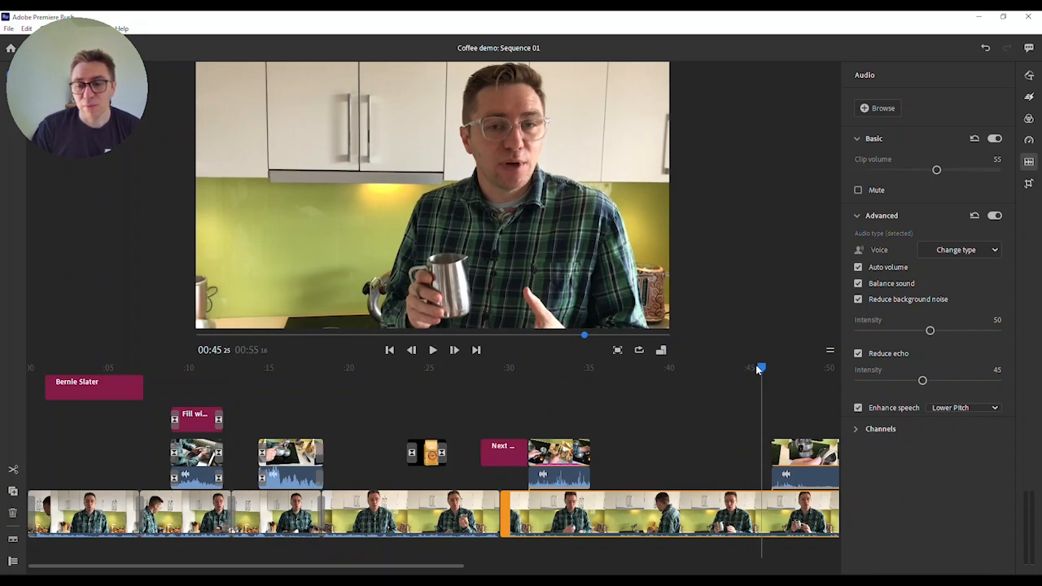
drag(759, 369, 724, 369)
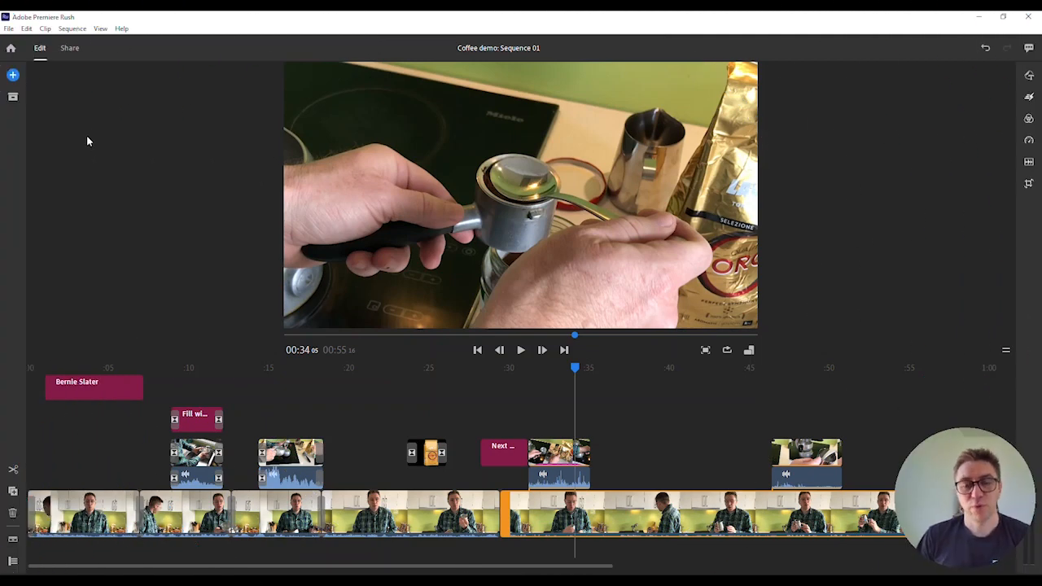
Browse the built-in audio library, filtered to the Soundtracks category
click(16, 76)
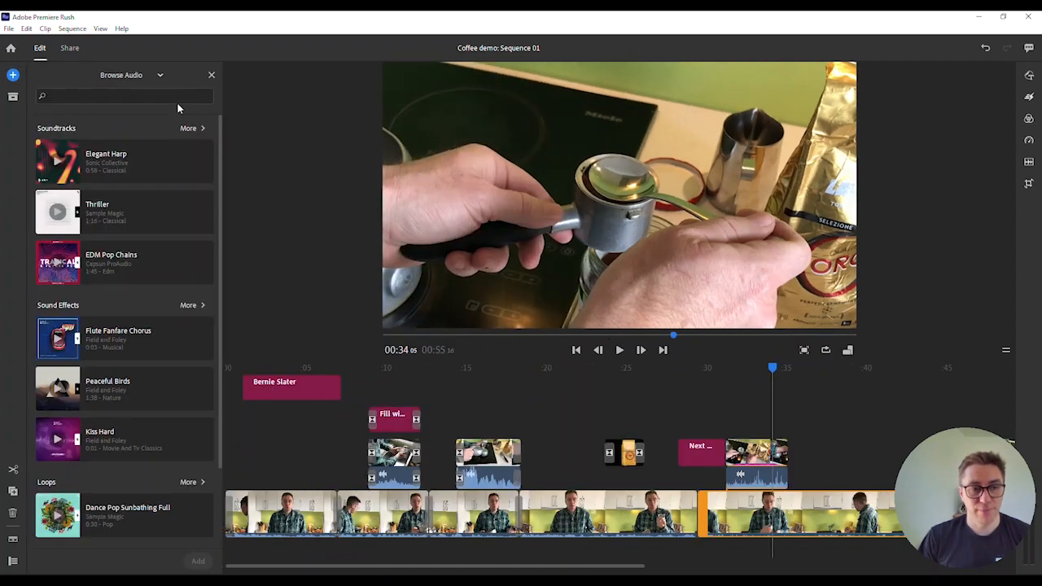
click(128, 75)
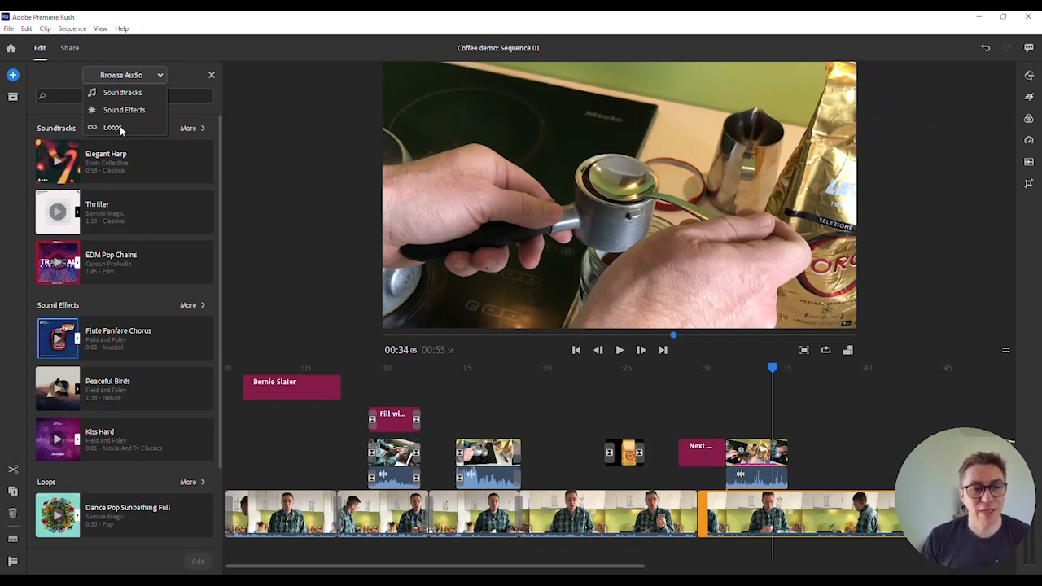
click(122, 92)
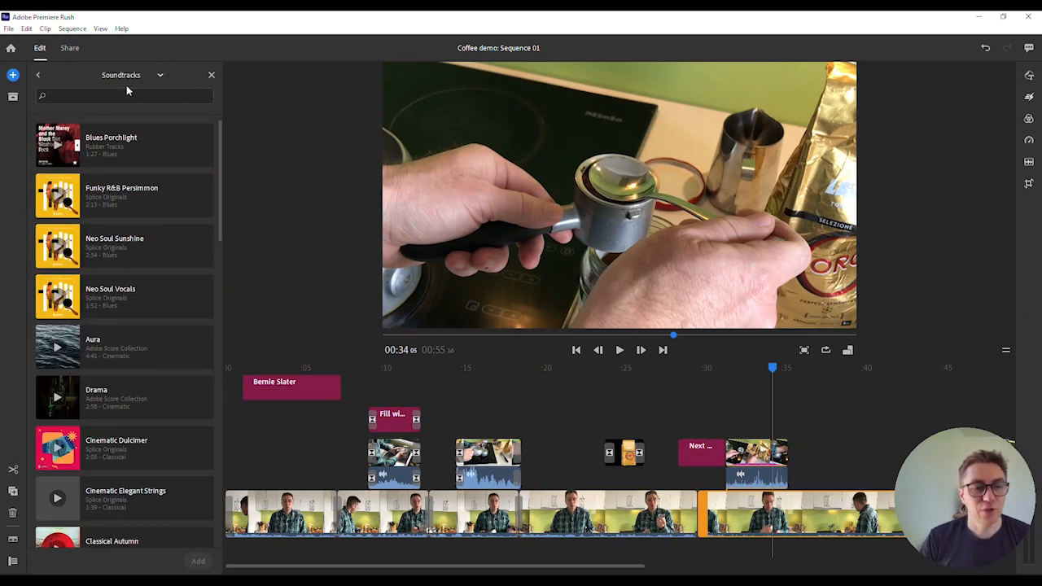
scroll(141, 189, down, 15)
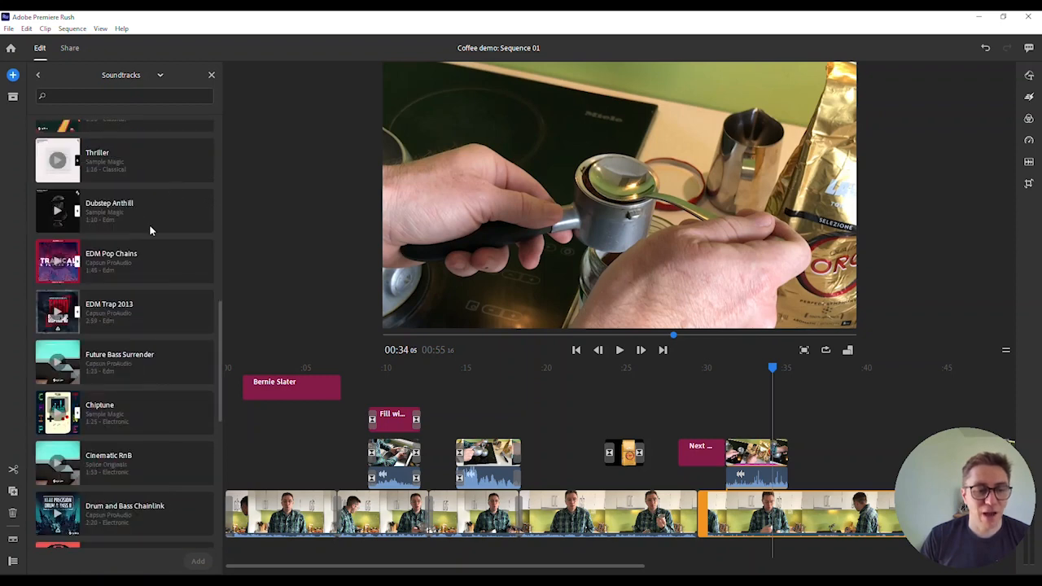
scroll(149, 228, down, 5)
scroll(149, 227, up, 8)
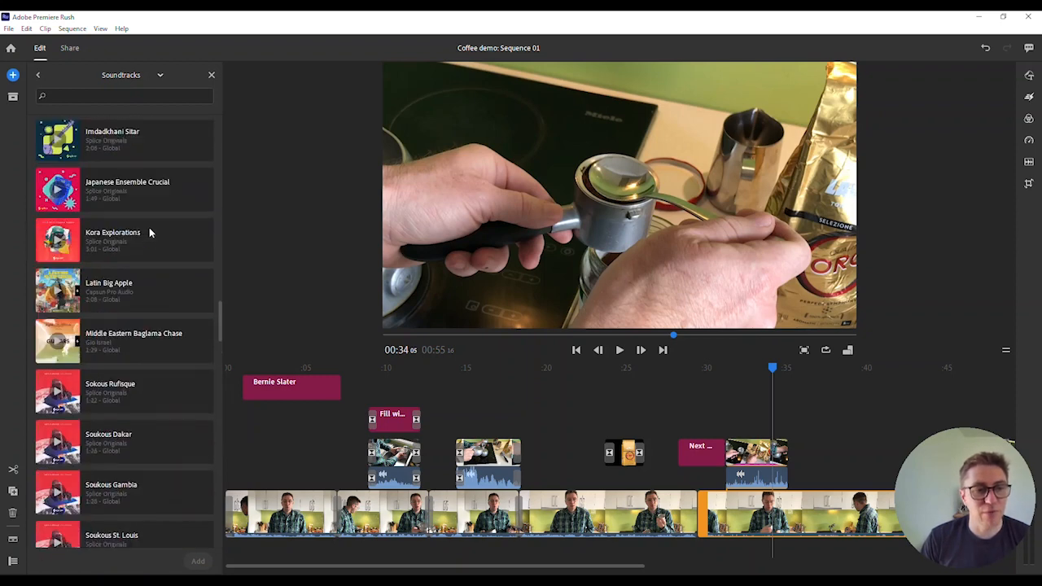
Search the soundtracks for 'lofi' and add Neon Lofi Red to the sequence
click(90, 96)
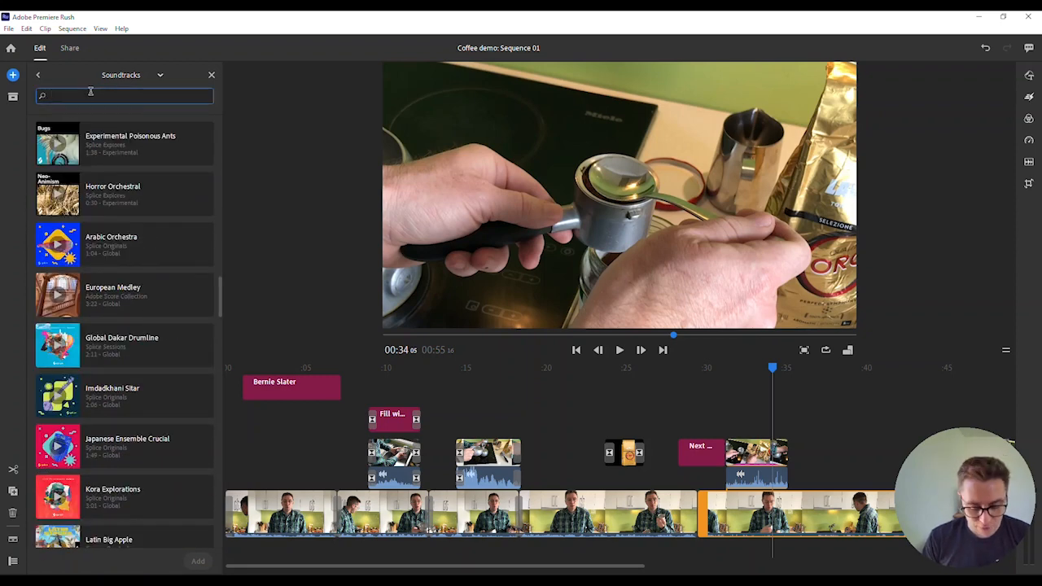
text(lofi)
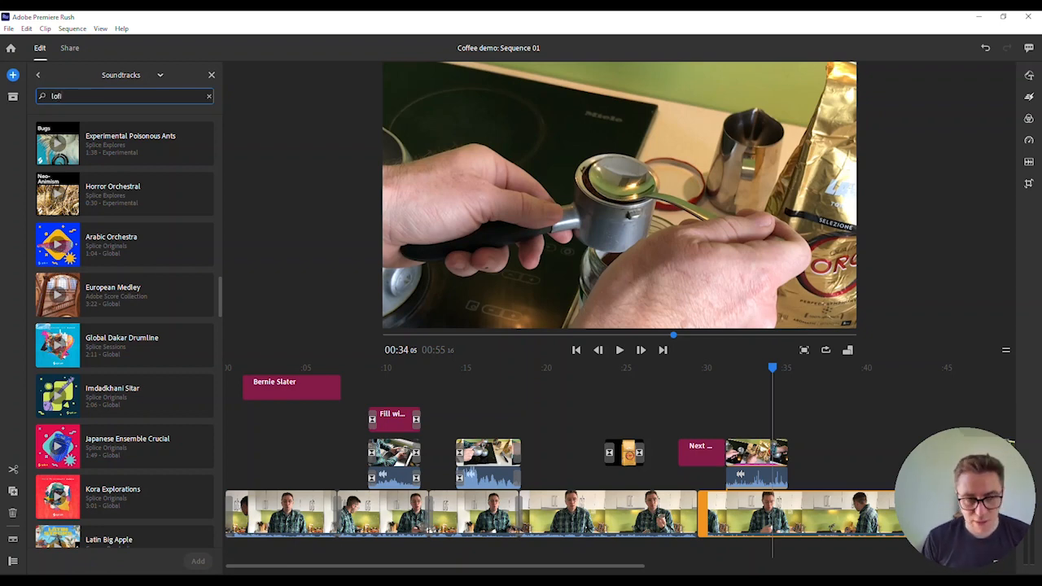
key(Return)
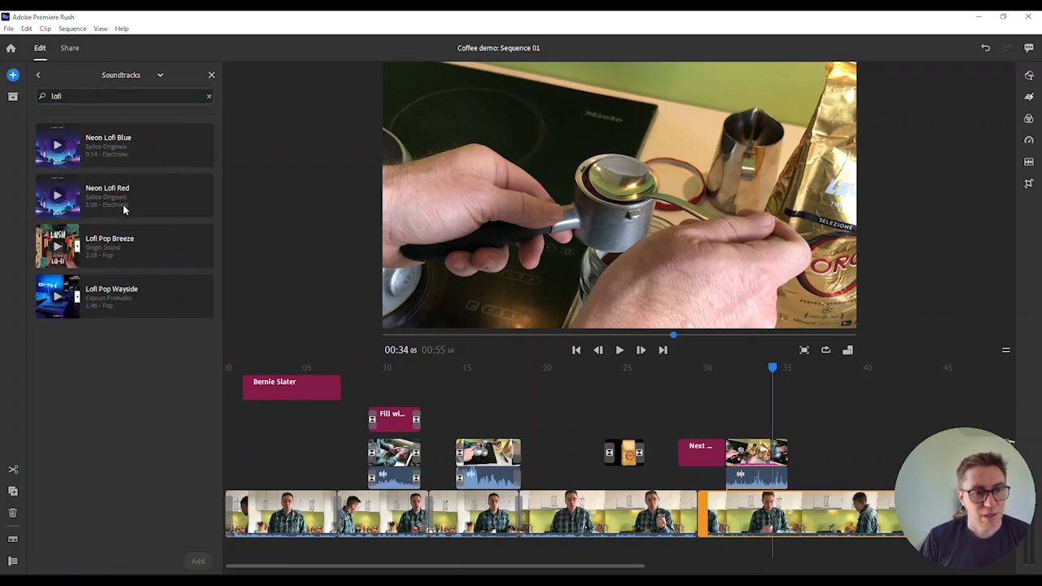
click(57, 198)
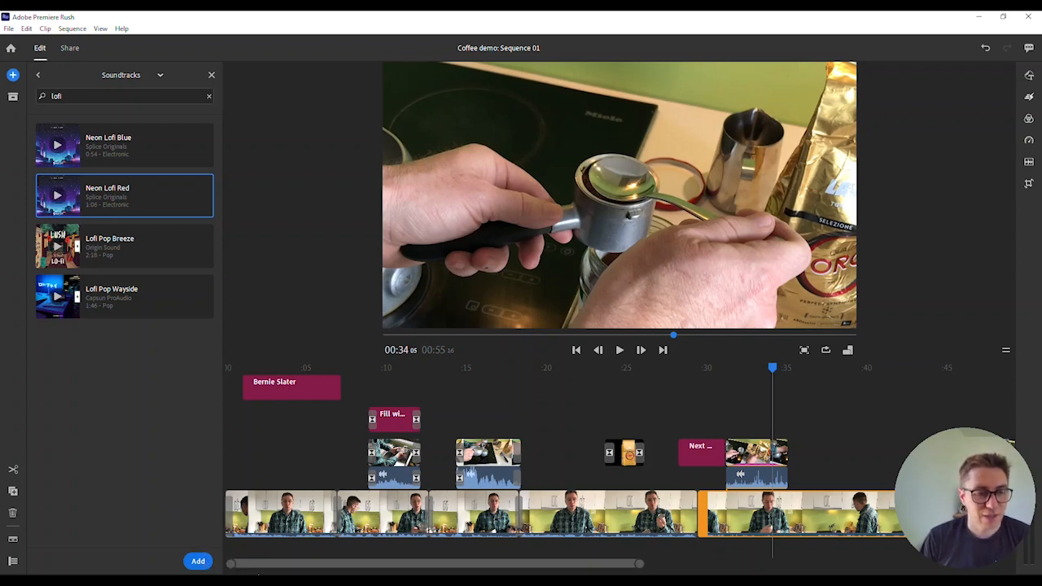
click(200, 561)
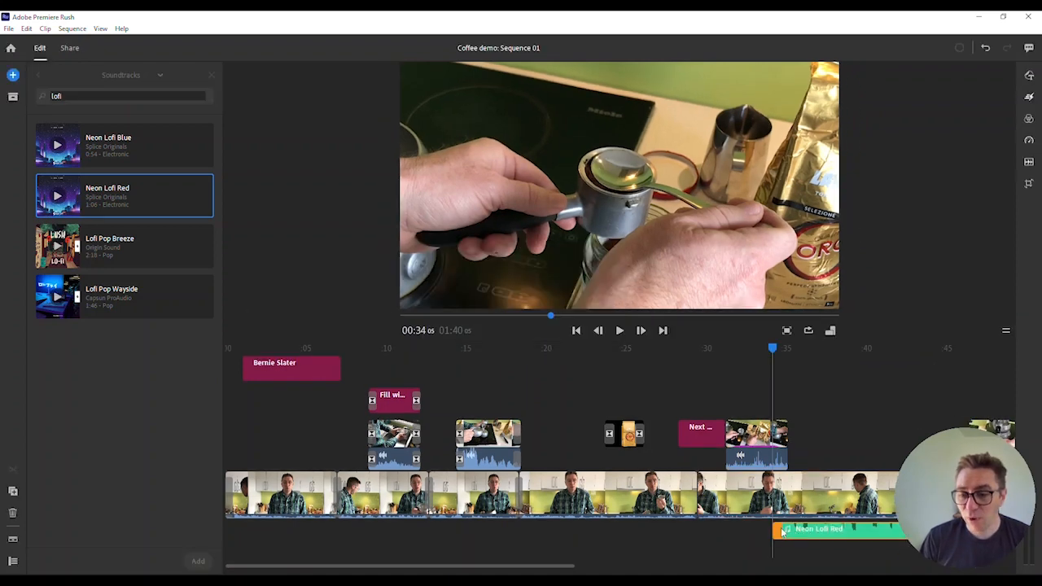
Move Neon Lofi Red to the sequence start and play from 00:00 to hear it
drag(784, 533, 272, 516)
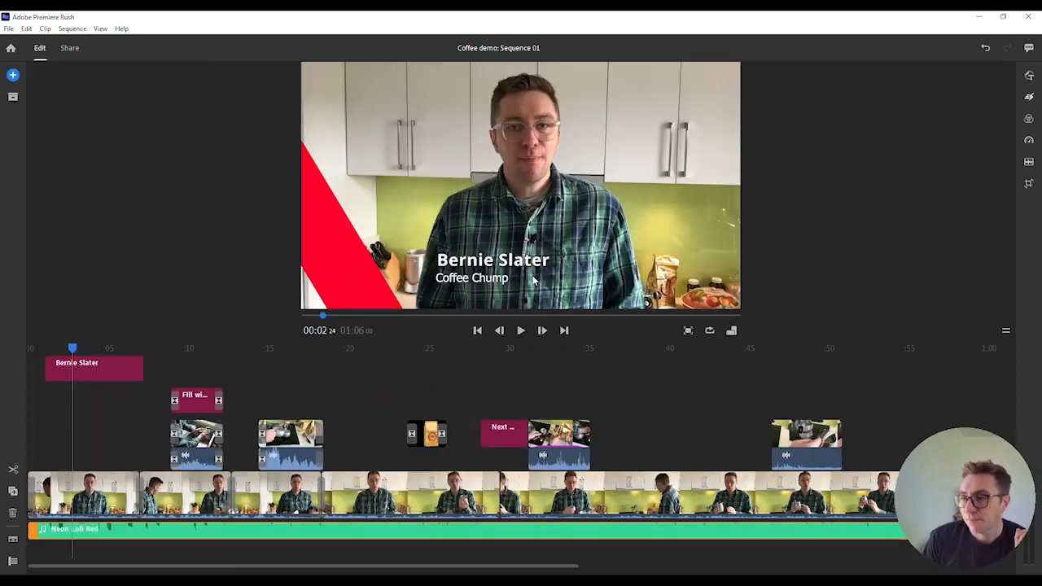
drag(74, 343, 24, 343)
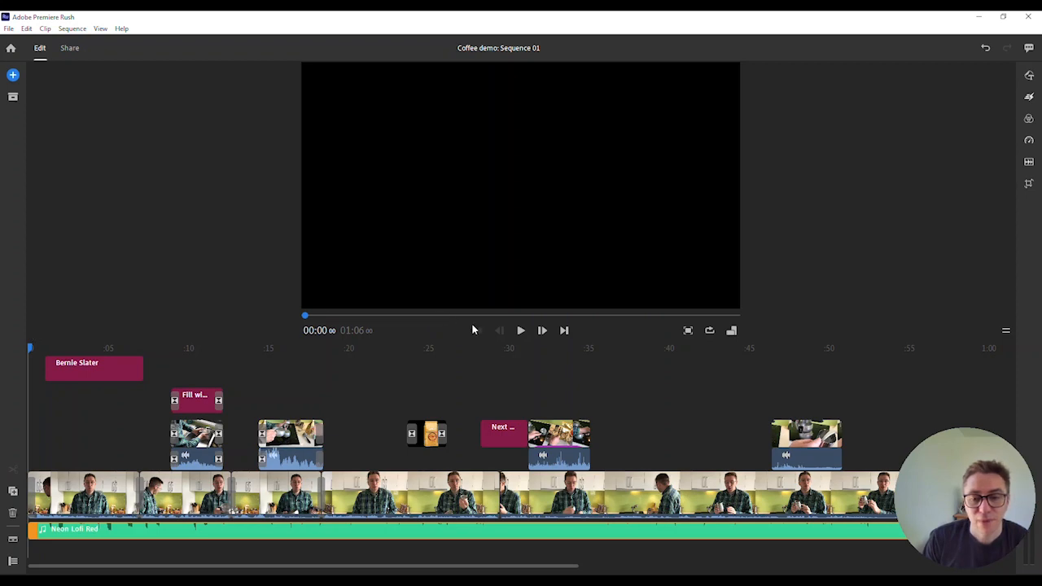
click(521, 330)
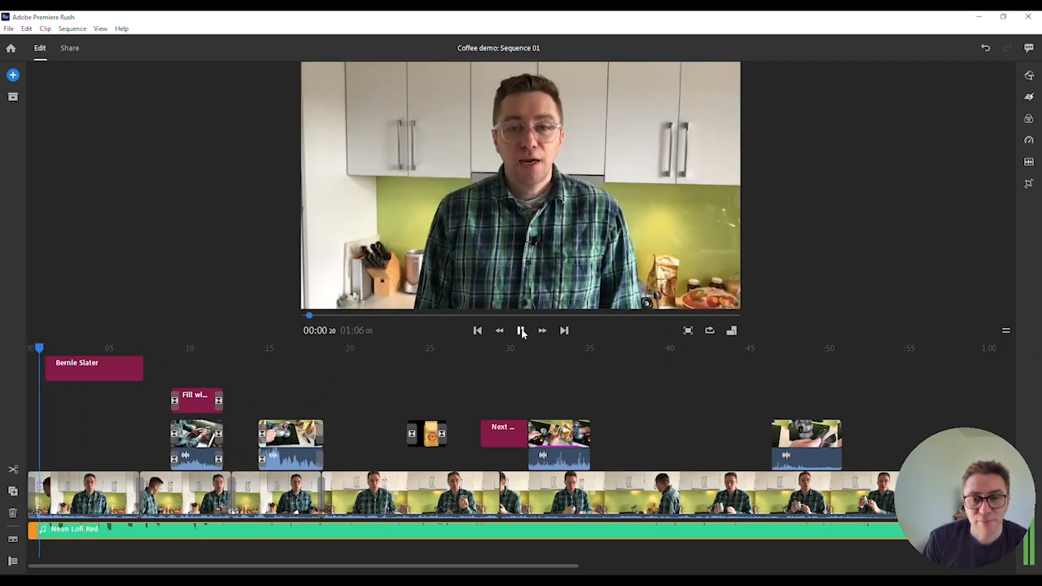
click(522, 330)
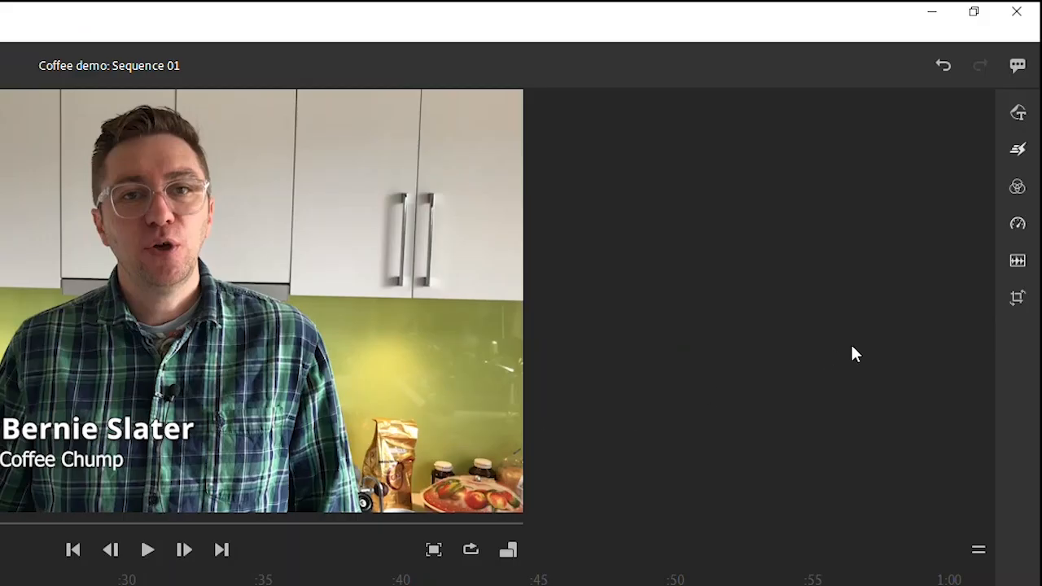
In the music clip's audio settings (volume 50, type Music), toggle Auto volume off and on
click(1019, 265)
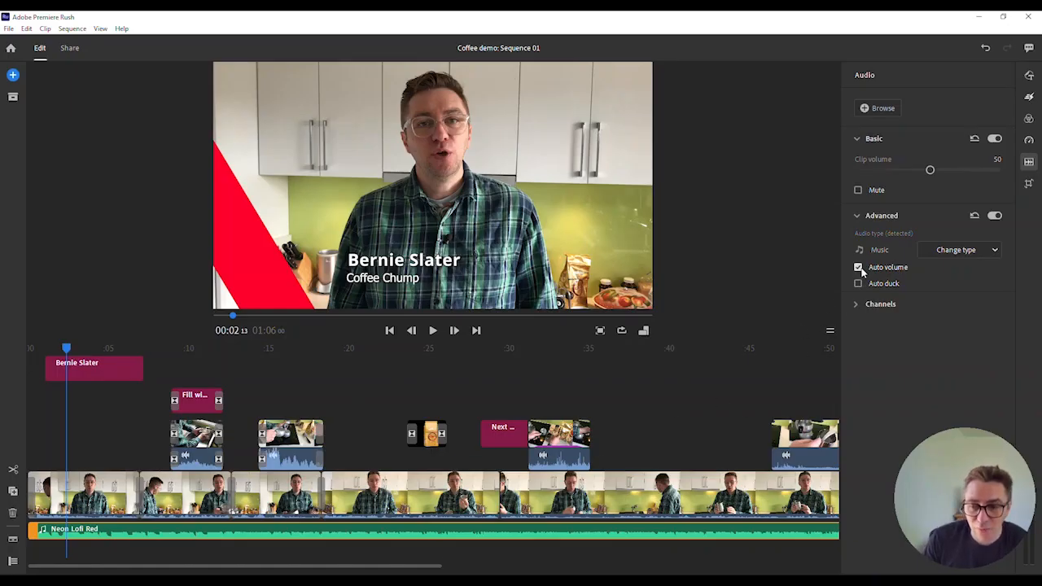
click(858, 269)
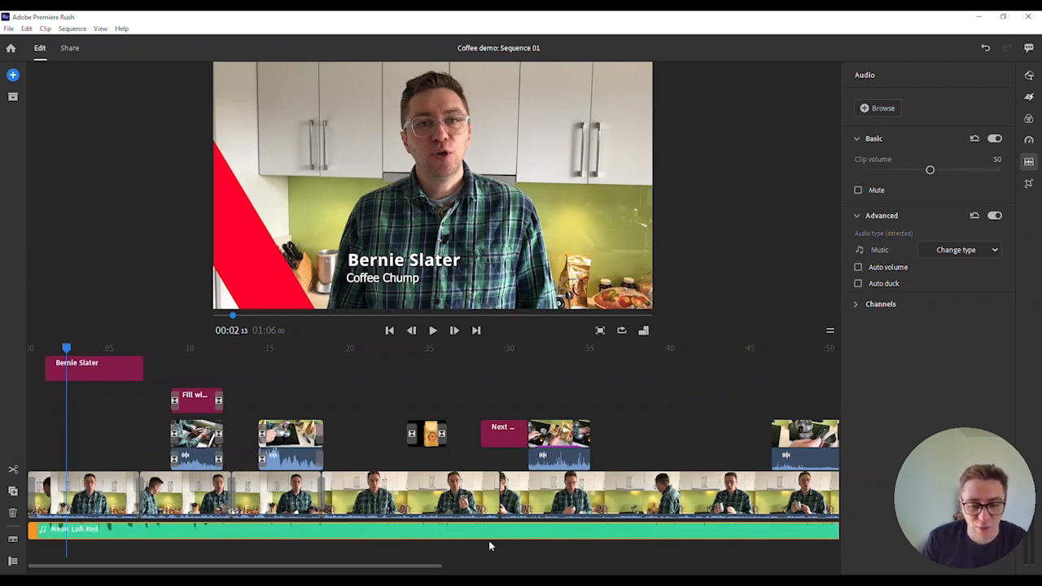
click(858, 268)
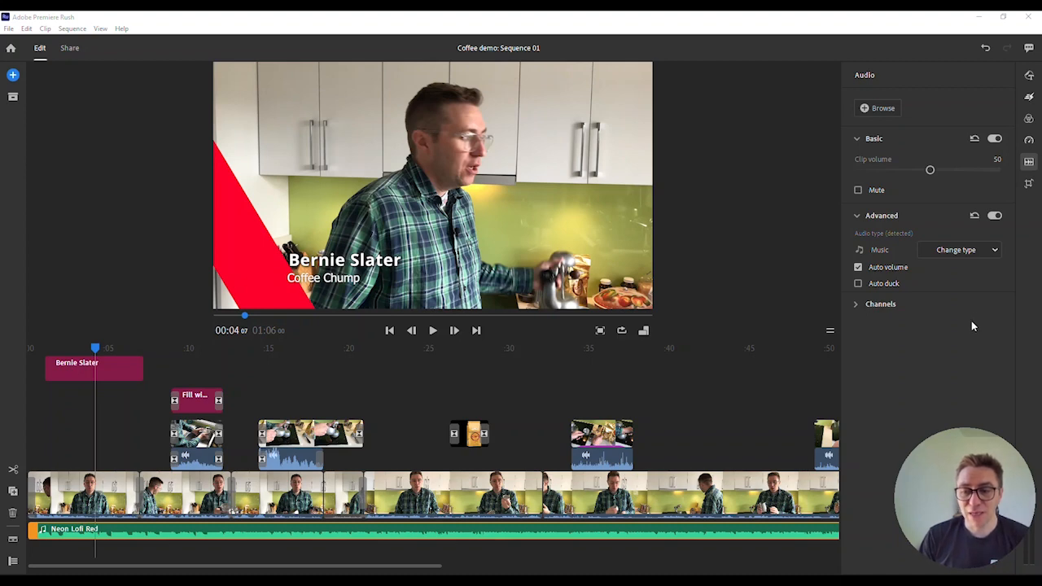
Enable Auto duck on the music, reducing by 87, and preview the ducking
click(858, 284)
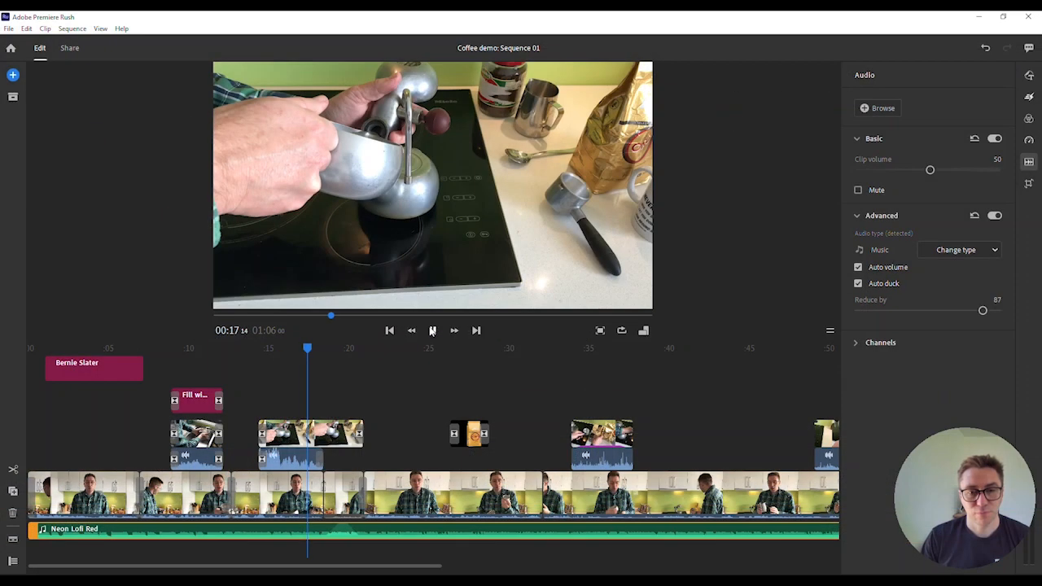
click(432, 331)
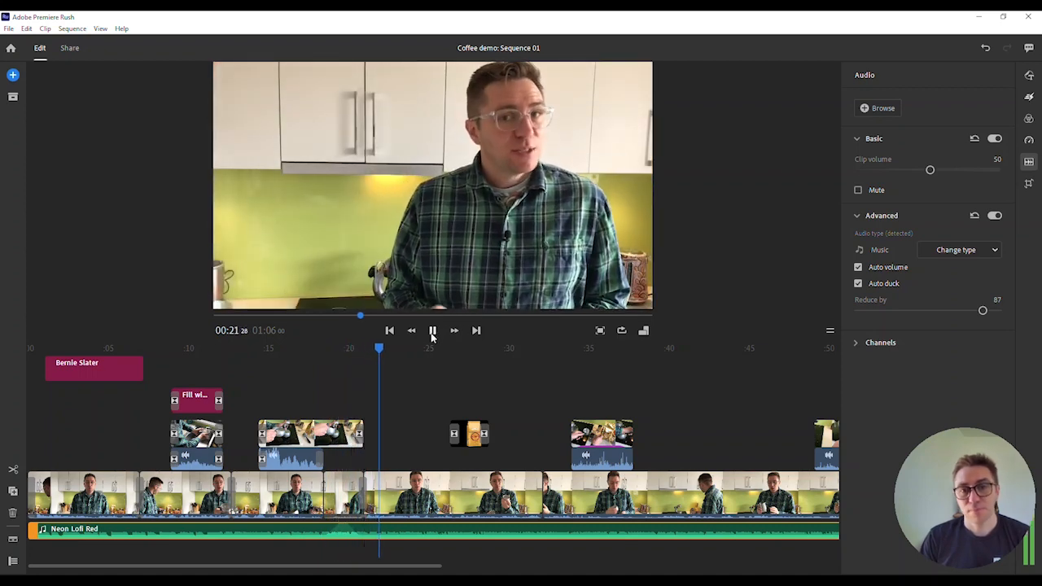
click(433, 330)
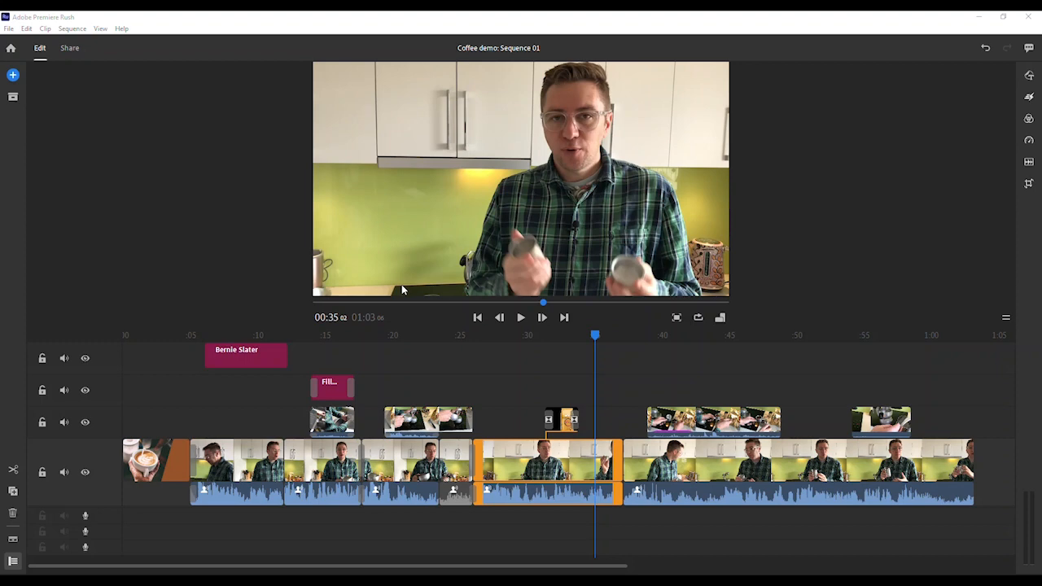
Move the coffee B-roll clip into the main track and return the playhead to 0:37
drag(716, 428, 697, 461)
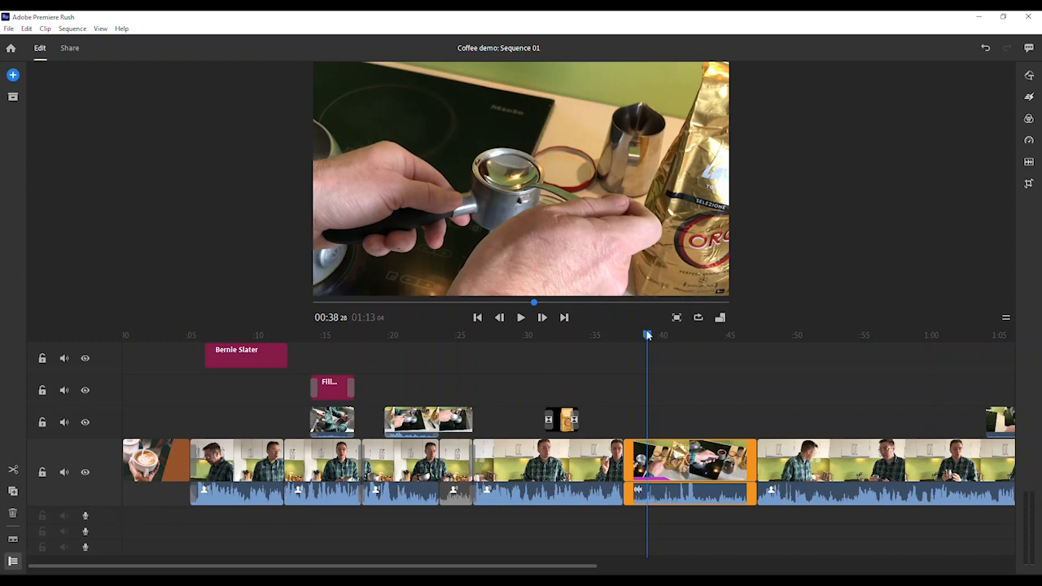
drag(648, 335, 623, 336)
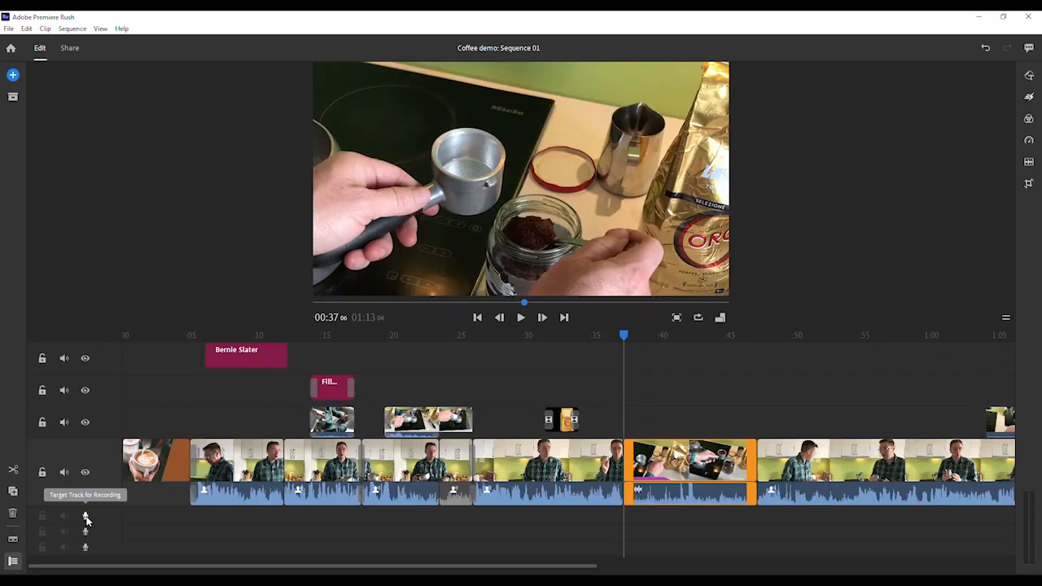
Record a roughly ten-second voiceover on the first voiceover track, from 0:37 to 0:47
click(147, 482)
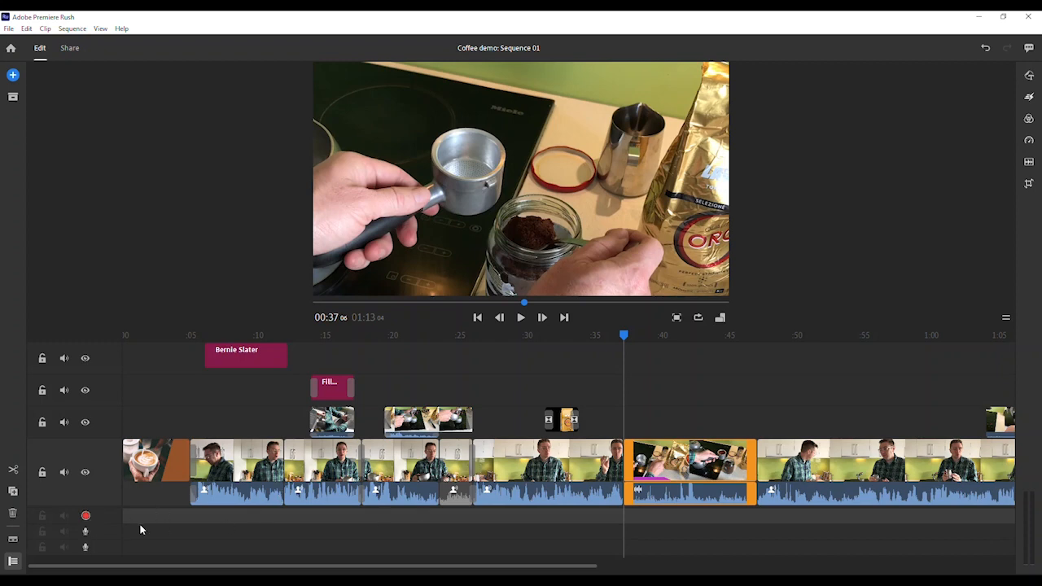
click(86, 518)
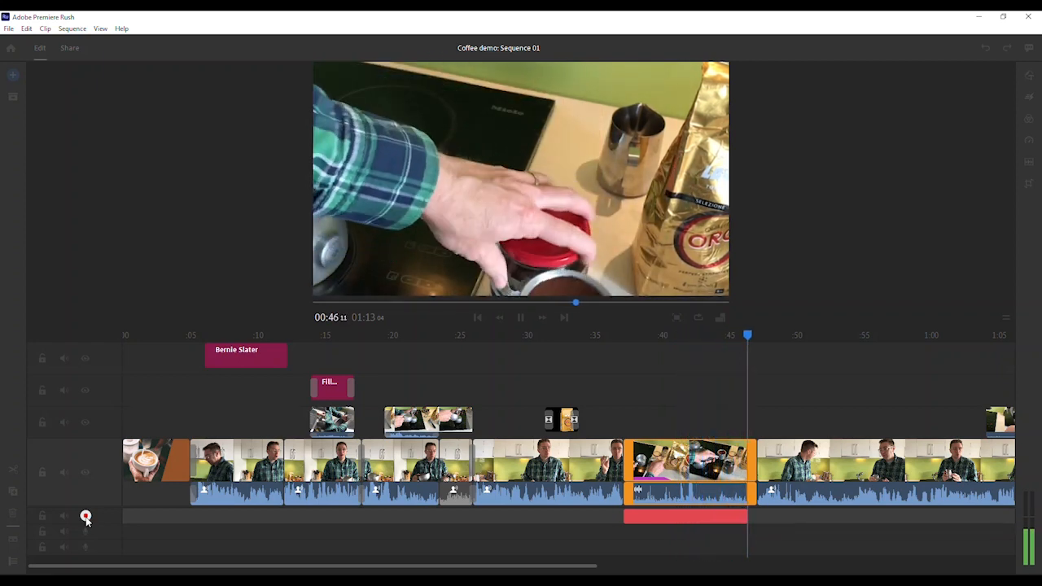
click(85, 517)
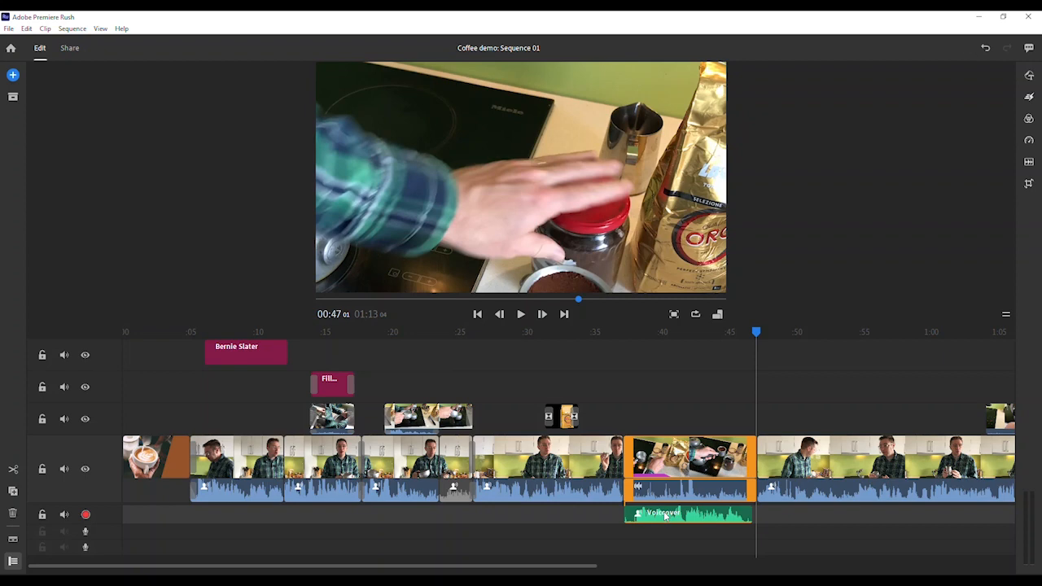
click(684, 492)
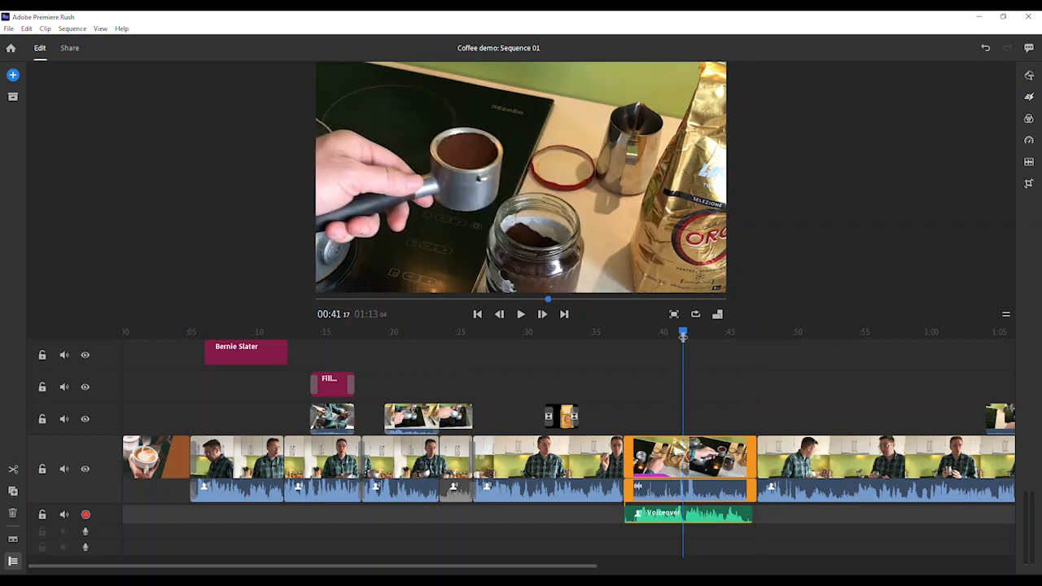
drag(682, 338, 623, 337)
click(521, 315)
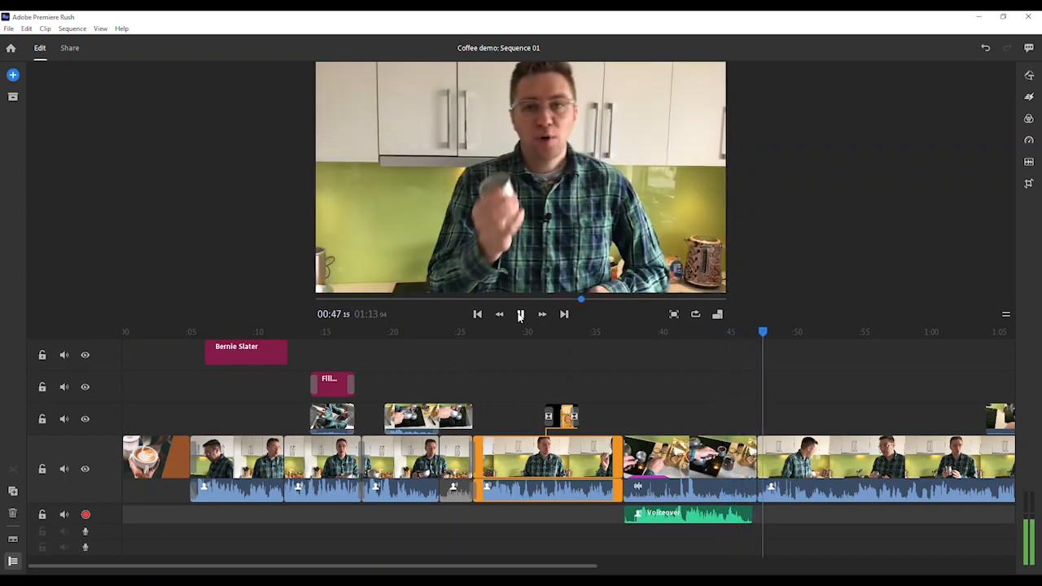
click(520, 314)
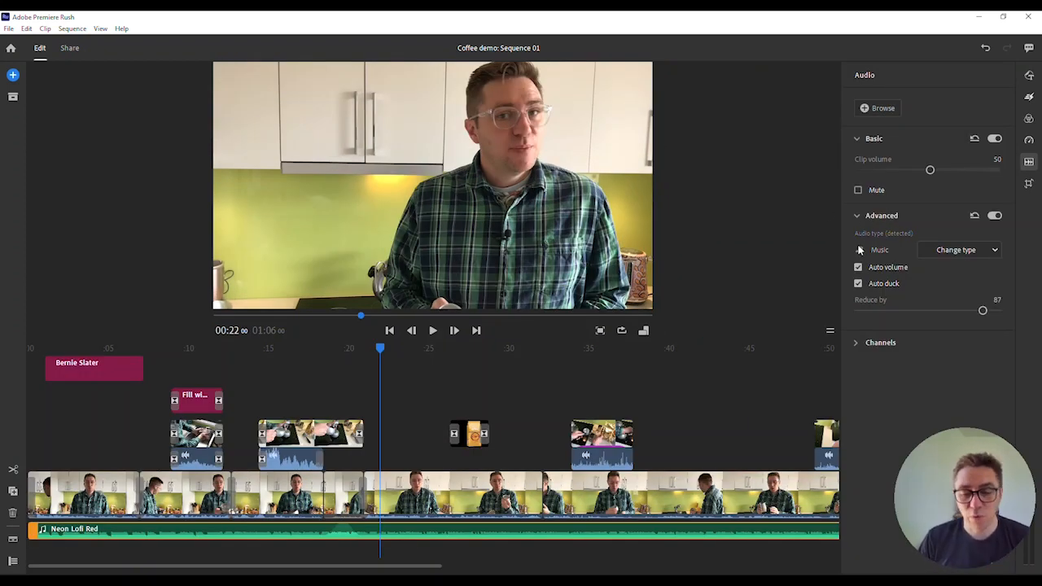
Select the main video clip to see its Voice settings, then show the add-media choices
click(629, 498)
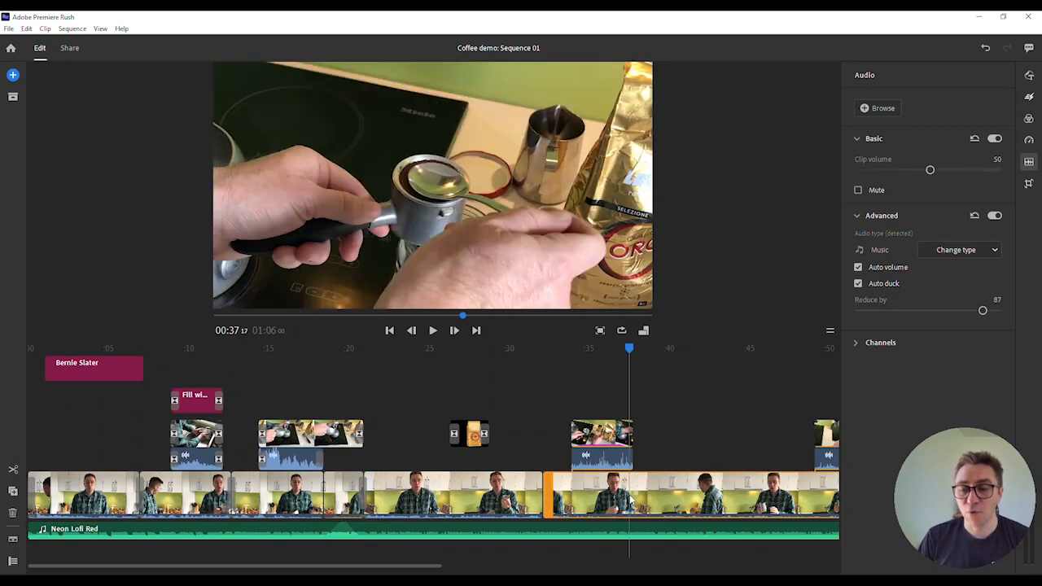
mouse_move(888, 272)
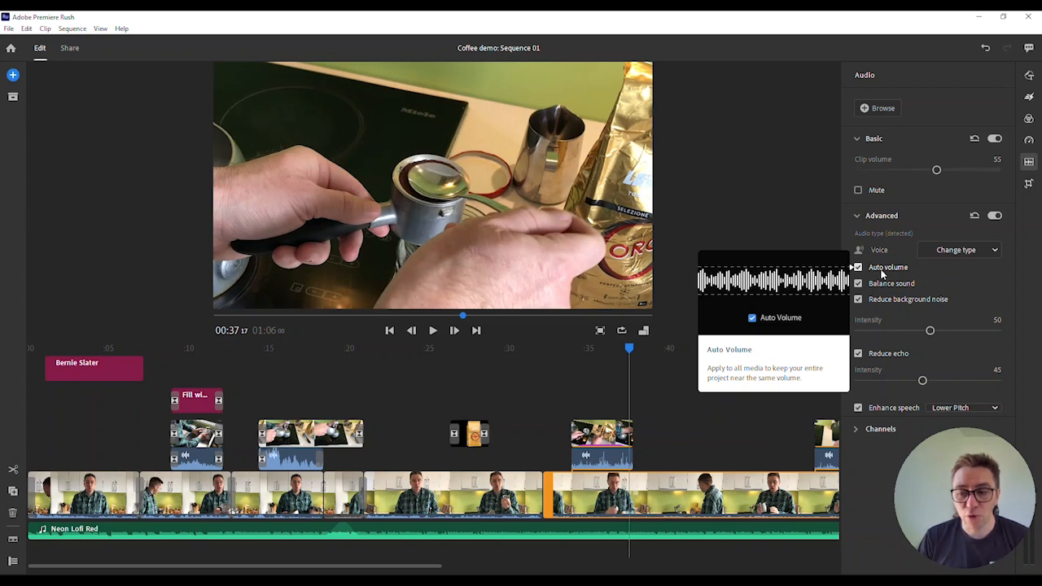
click(14, 75)
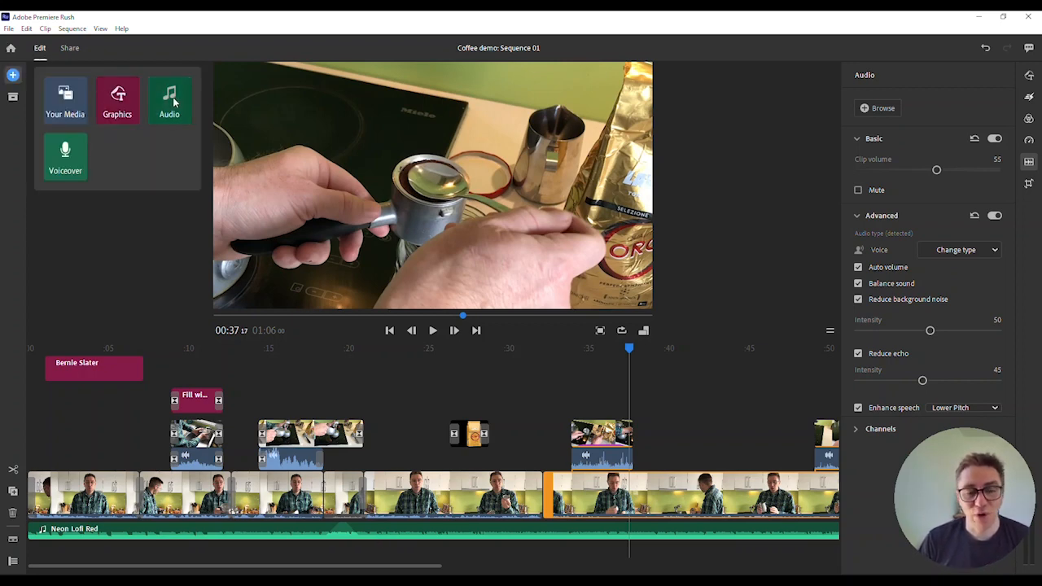